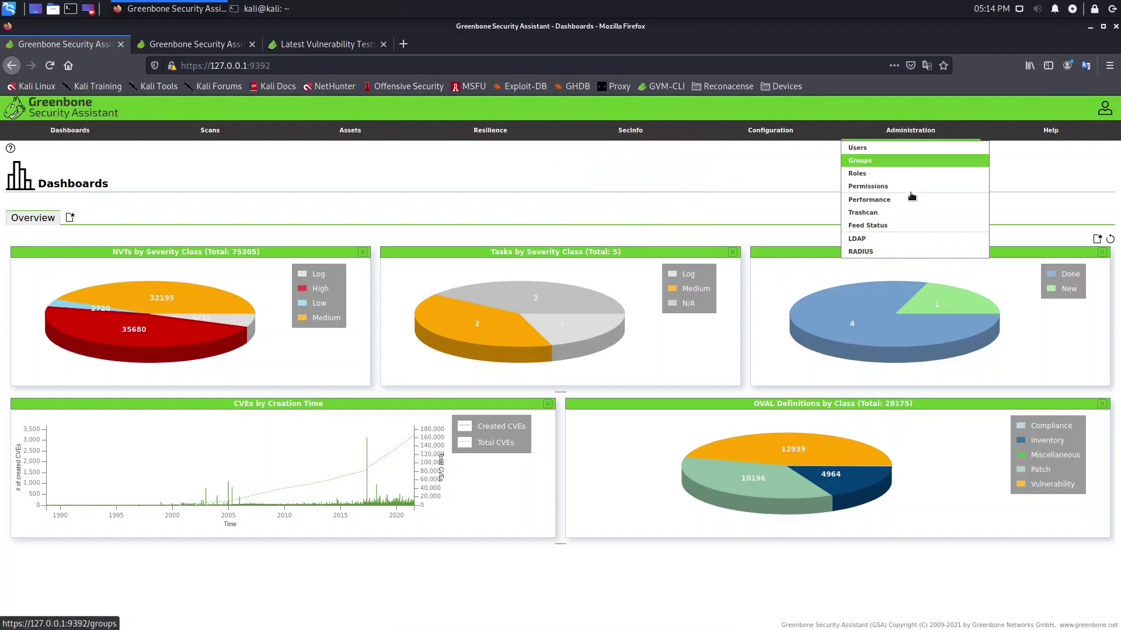
- Show the Feed Status page listing NVT, SCAP, CERT as Current and GVMD_DATA 4 days old
{"action": "left_click", "coordinate": [890, 228]}
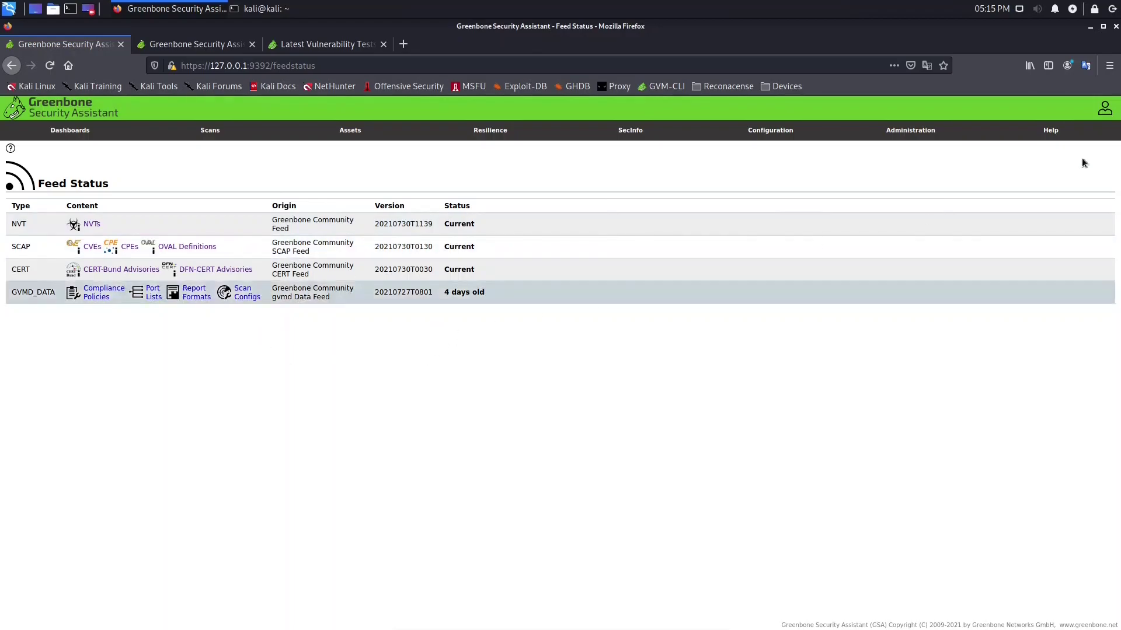
- Bring the Kali terminal forward and position it beside the browser
{"action": "left_click", "coordinate": [1091, 28]}
{"action": "mouse_move", "coordinate": [447, 72]}
{"action": "left_mouse_down"}
{"action": "mouse_move", "coordinate": [570, 87]}
{"action": "mouse_move", "coordinate": [409, 89]}
{"action": "left_mouse_up"}
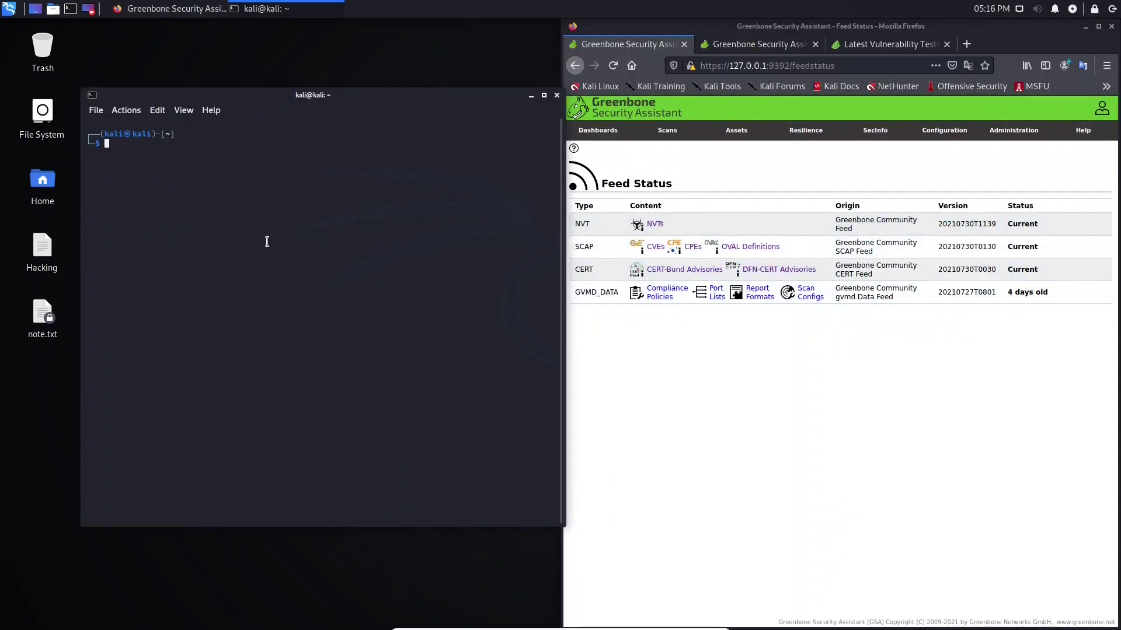
{"action": "type", "text": "sudo green"}
- Run sudo greenbone-scapdata-sync via Tab completion and let it finish
{"action": "key", "text": "Tab"}
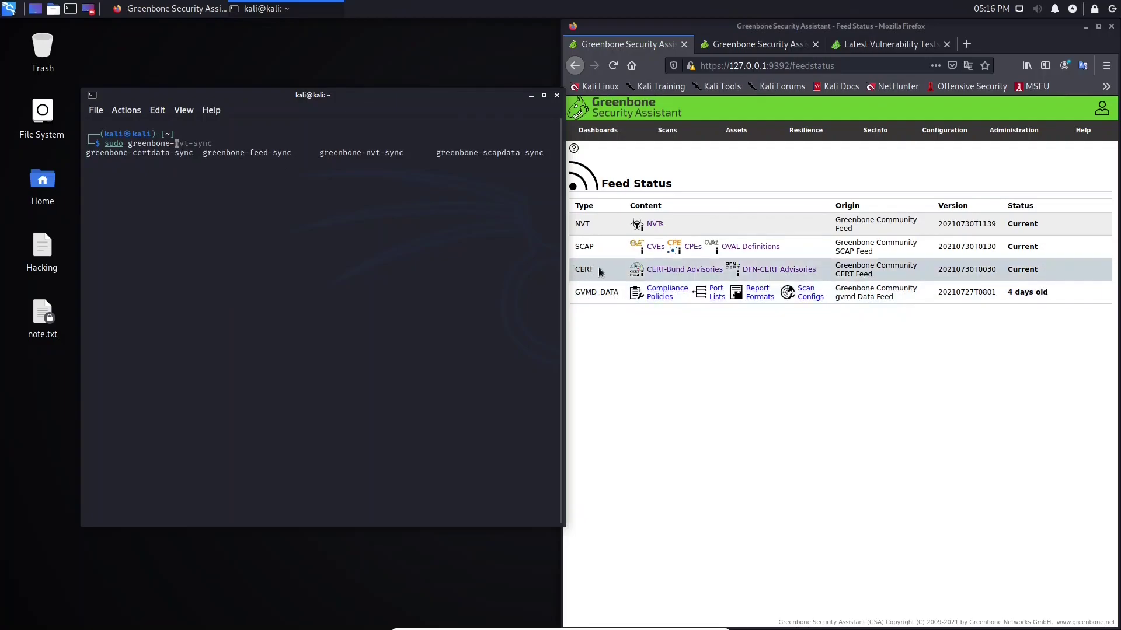
{"action": "key", "text": "Tab"}
{"action": "key", "text": "Tab"}
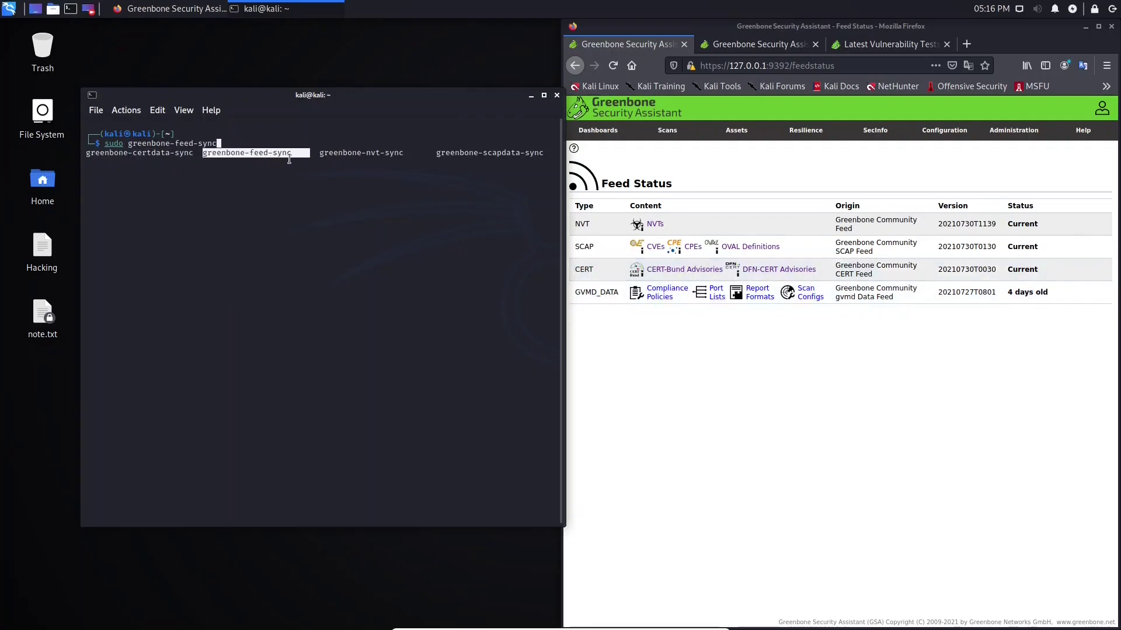
{"action": "key", "text": "Tab"}
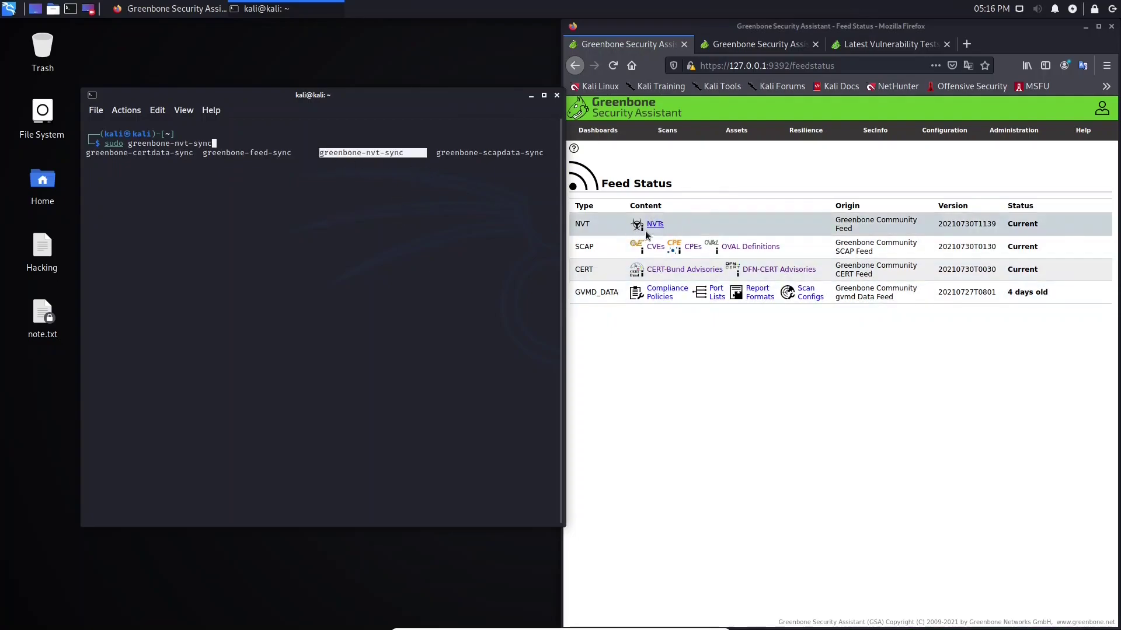
{"action": "key", "text": "Tab"}
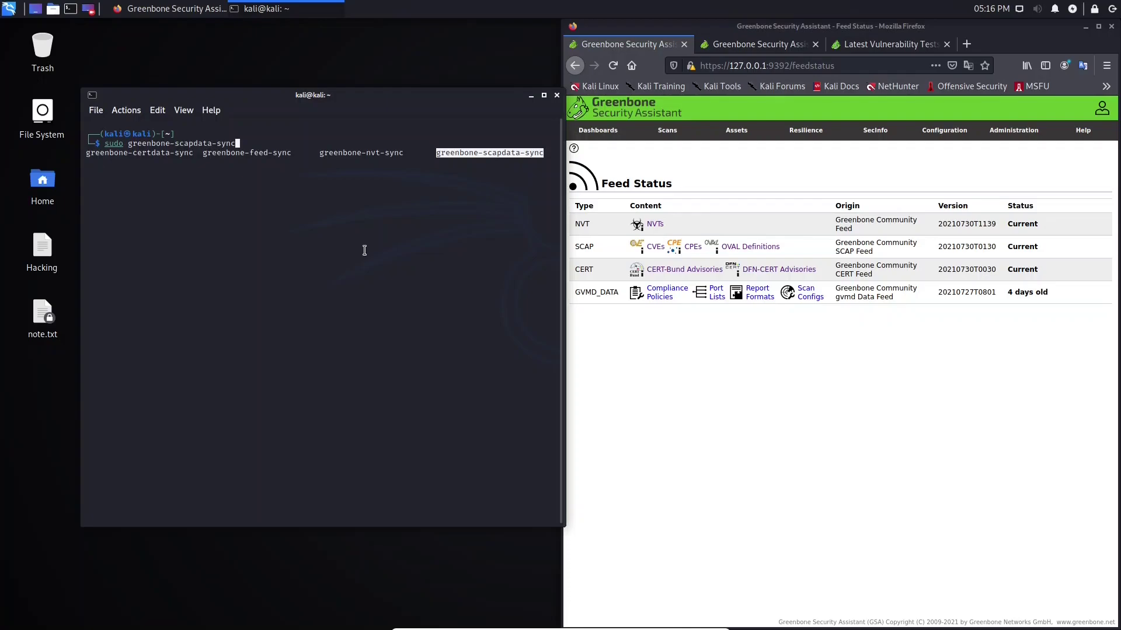
{"action": "key", "text": "Return"}
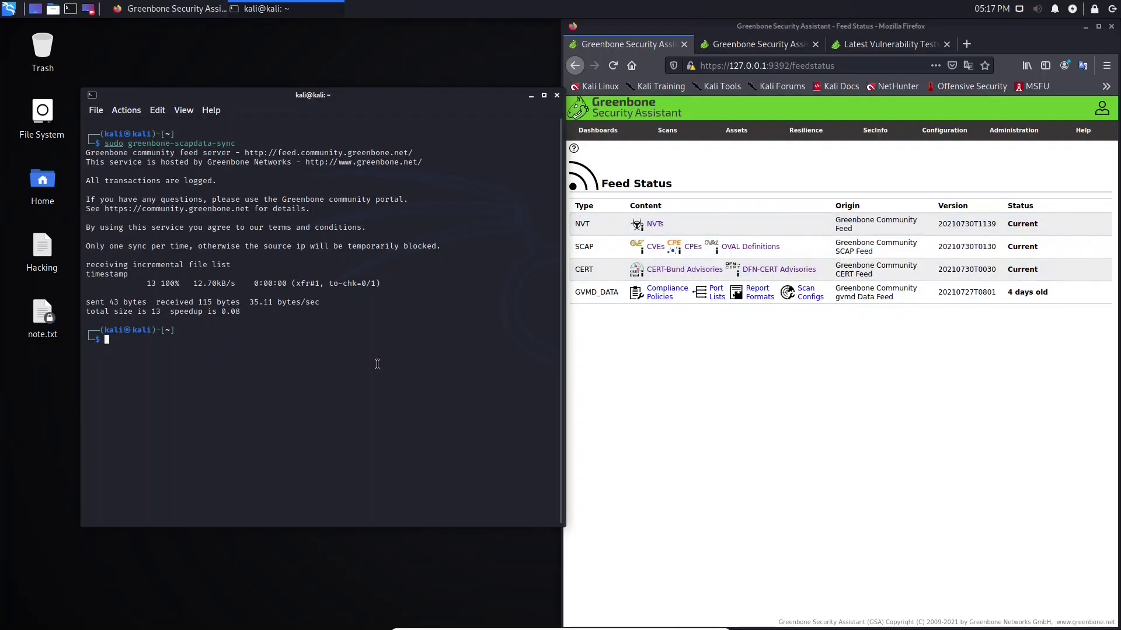
{"action": "type", "text": "sudo greenbone-"}
- Run sudo greenbone-nvt-sync as root and see it refuse to run
{"action": "key", "text": "Tab"}
{"action": "key", "text": "Tab"}
{"action": "key", "text": "Tab"}
{"action": "key", "text": "Tab"}
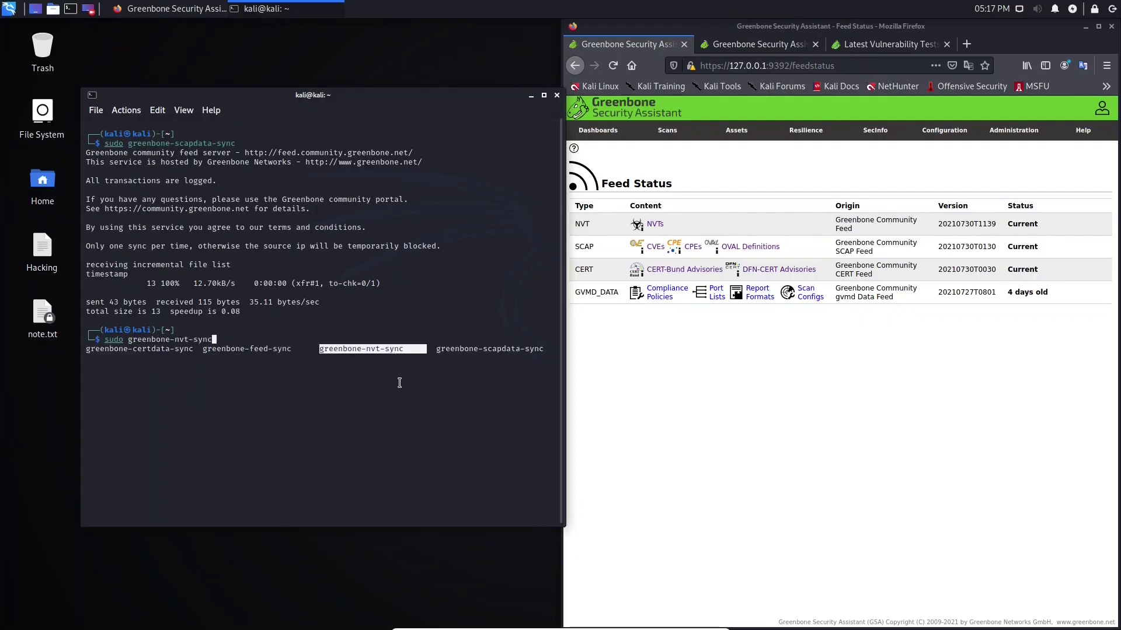
{"action": "key", "text": "Return"}
{"action": "key", "text": "Return"}
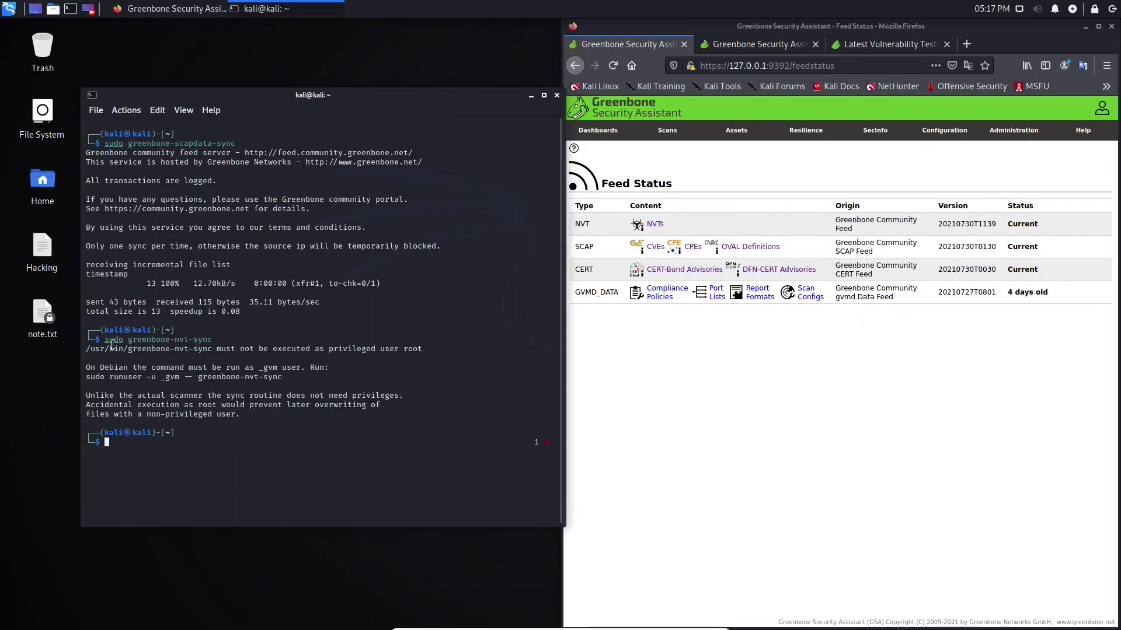
{"action": "left_click_drag", "start_coordinate": [108, 336], "coordinate": [204, 338]}
{"action": "left_click", "coordinate": [221, 362]}
- Paste and run 'sudo runuser -u _gvm -- greenbone-nvt-sync' to sync NVTs as the _gvm user
{"action": "left_click_drag", "start_coordinate": [89, 376], "coordinate": [283, 377]}
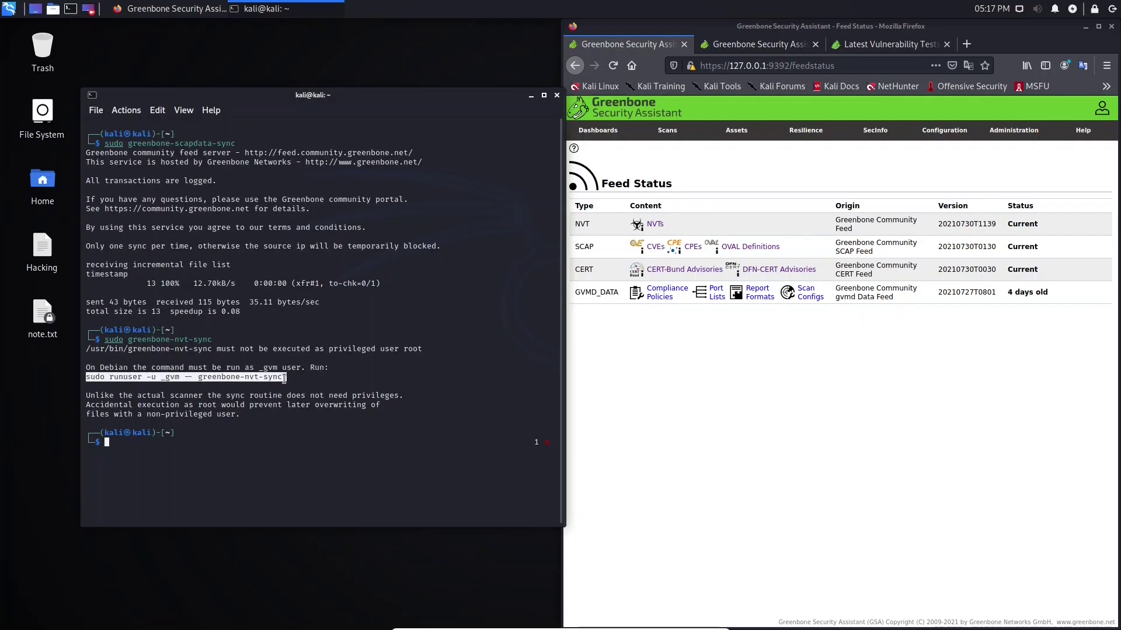
{"action": "right_click", "coordinate": [248, 379]}
{"action": "left_click", "coordinate": [132, 446]}
{"action": "right_click", "coordinate": [131, 445]}
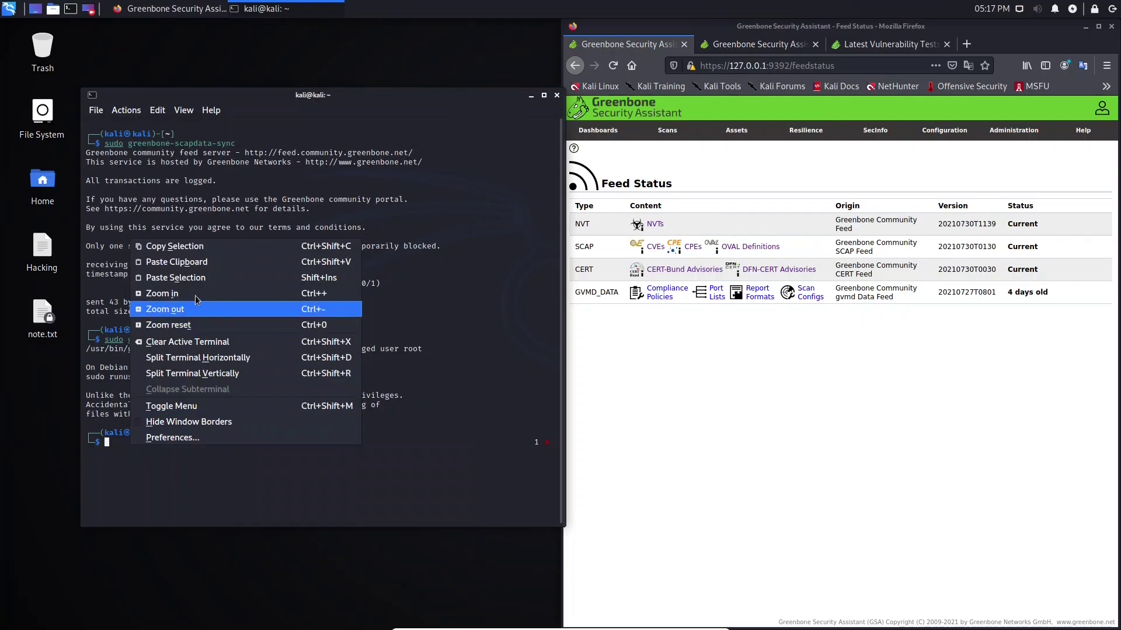
{"action": "left_click", "coordinate": [175, 262]}
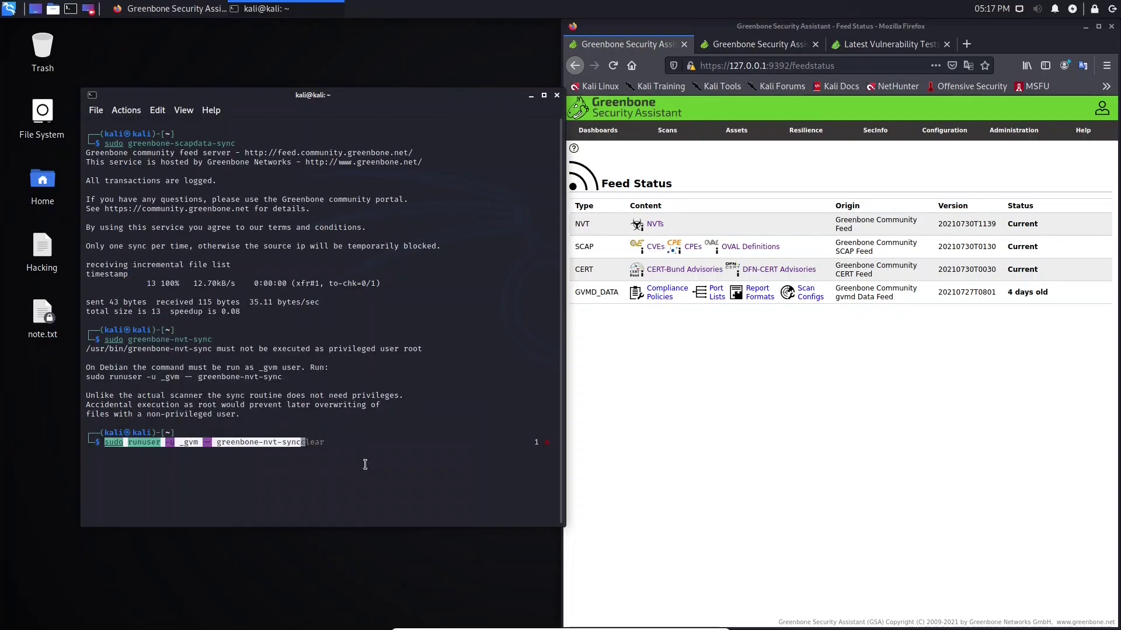
{"action": "key", "text": "Return"}
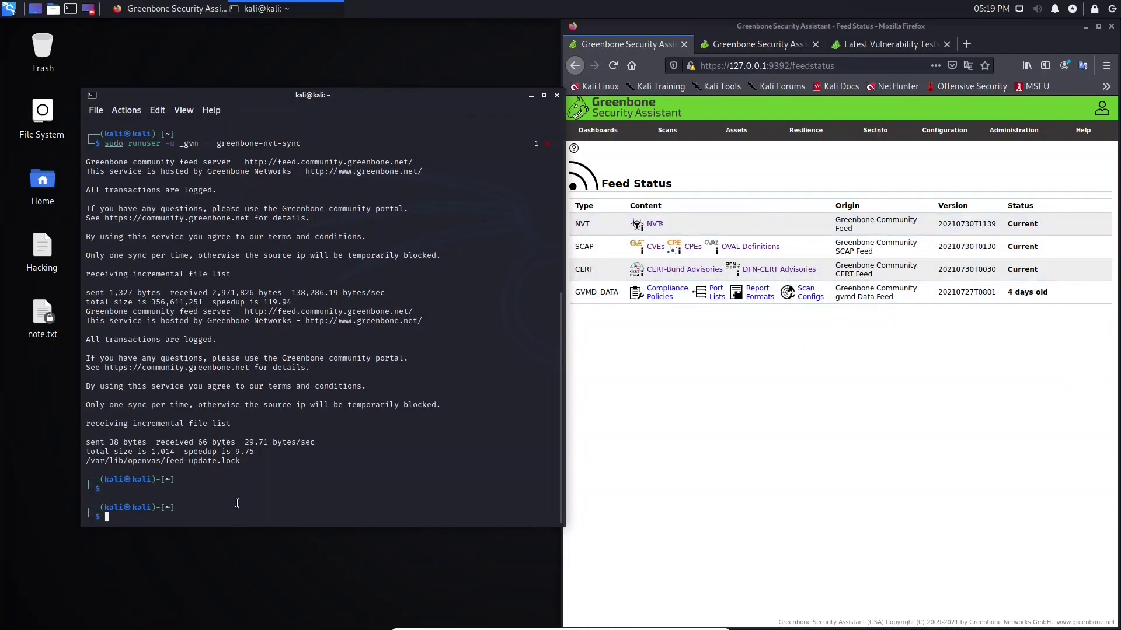
{"action": "type", "text": "sudo gvm-f"}
- Run sudo gvm-feed-update to refresh the NVT, SCAP and CERT feeds
{"action": "key", "text": "Right"}
{"action": "key", "text": "Return"}
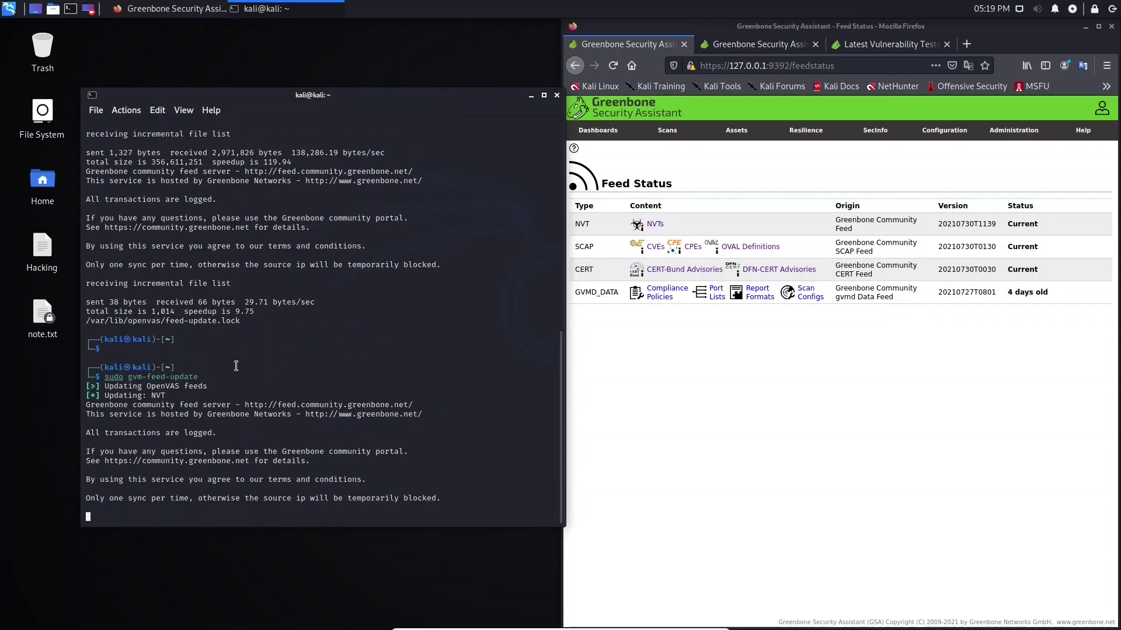